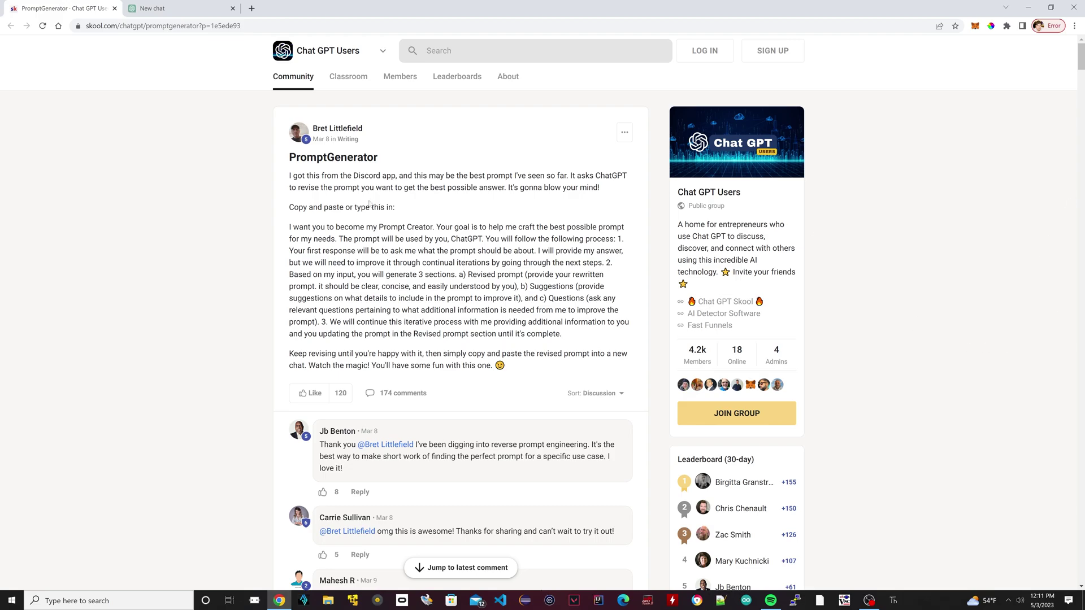
Step: Copy the PromptGenerator prompt paragraph from the Skool post
{"action": "left_click_drag", "start_coordinate": [289, 227], "coordinate": [506, 374]}
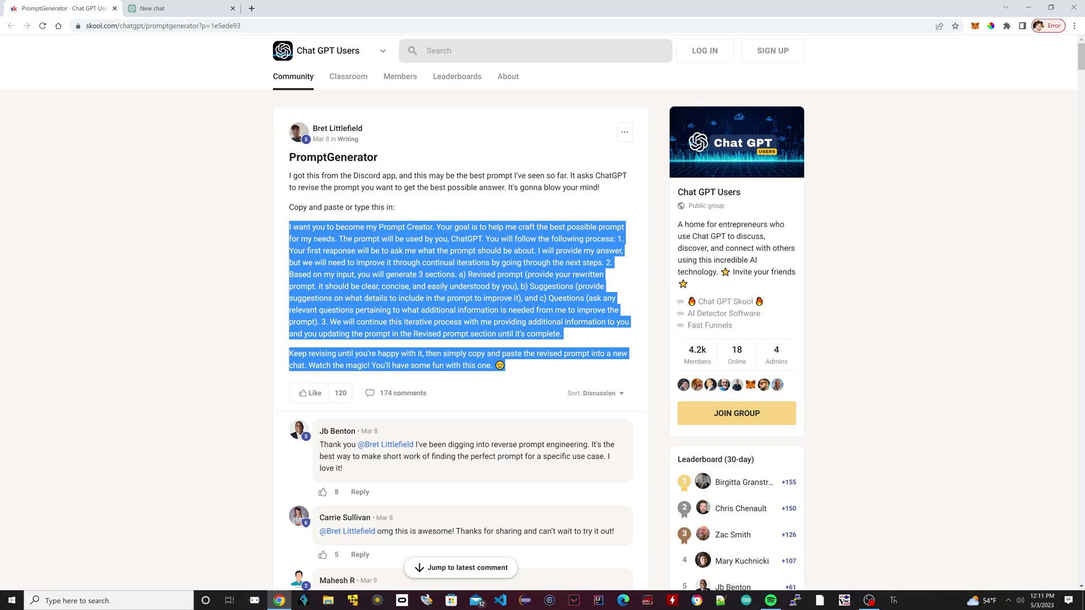
{"action": "right_click", "coordinate": [452, 254]}
{"action": "left_click", "coordinate": [471, 262]}
{"action": "left_click", "coordinate": [518, 209]}
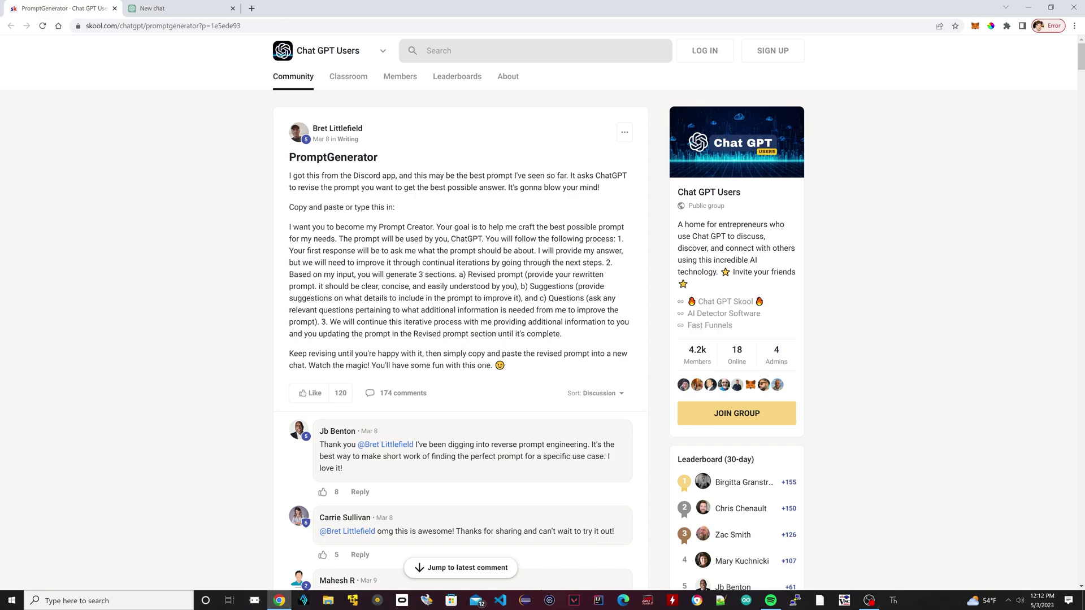
Step: Re-copy the prompt with the Keep revising paragraph and switch to the ChatGPT new chat
{"action": "left_click_drag", "start_coordinate": [519, 370], "coordinate": [282, 231]}
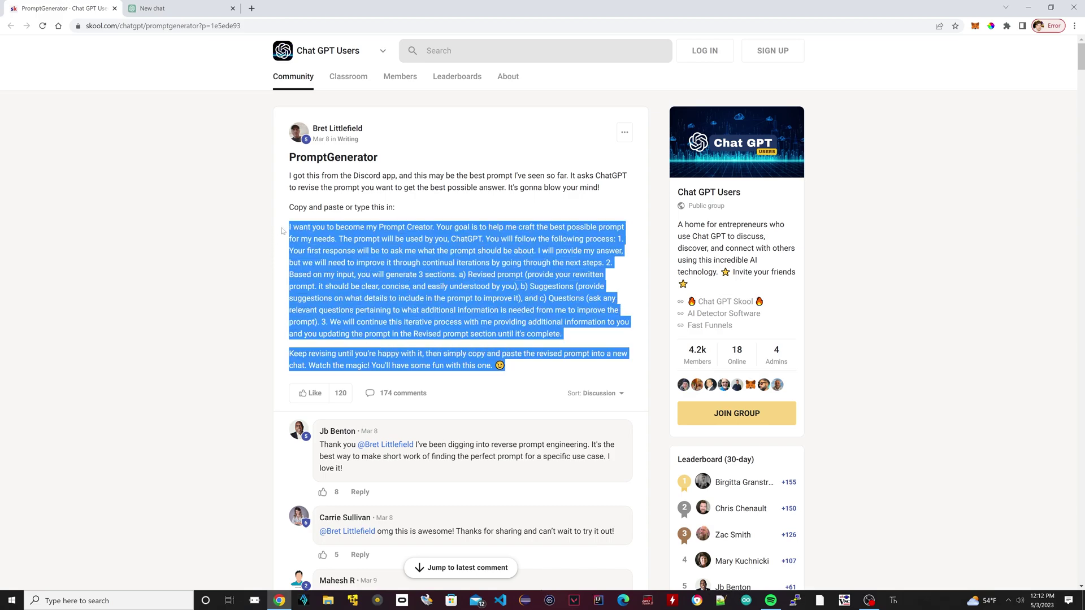
{"action": "right_click", "coordinate": [360, 253]}
{"action": "left_click", "coordinate": [376, 259]}
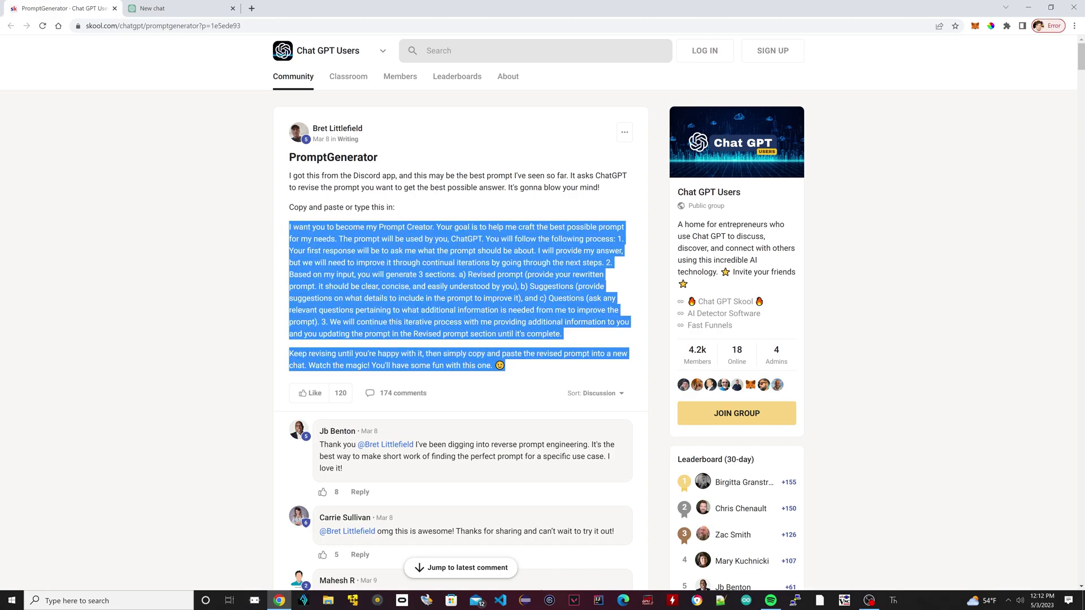
{"action": "left_click", "coordinate": [151, 7]}
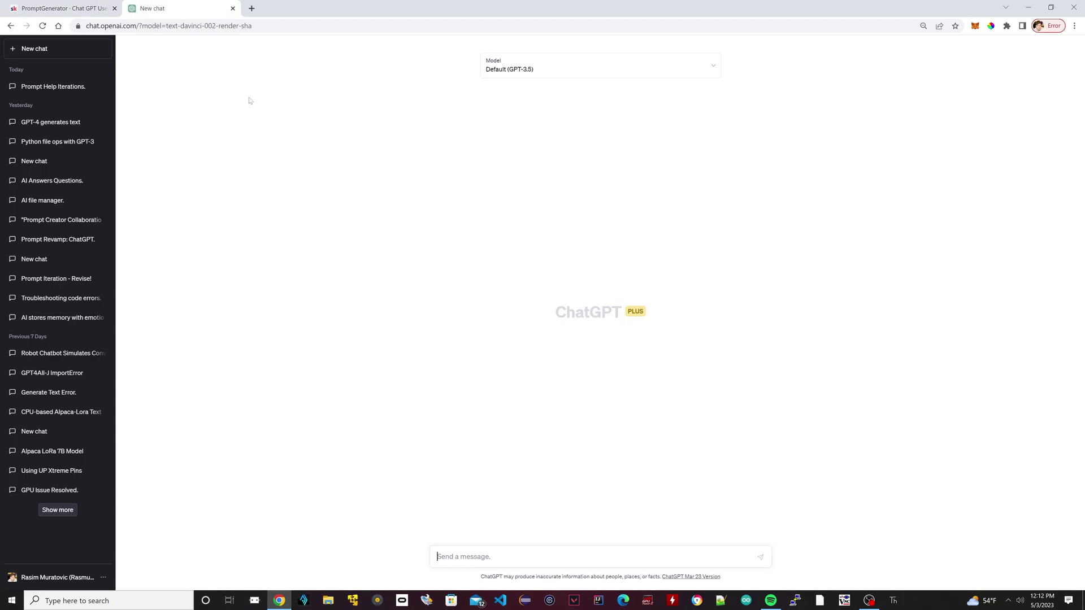
Step: Keep the Default (GPT-3.5) model and send the pasted Prompt Creator prompt
{"action": "left_click", "coordinate": [532, 57]}
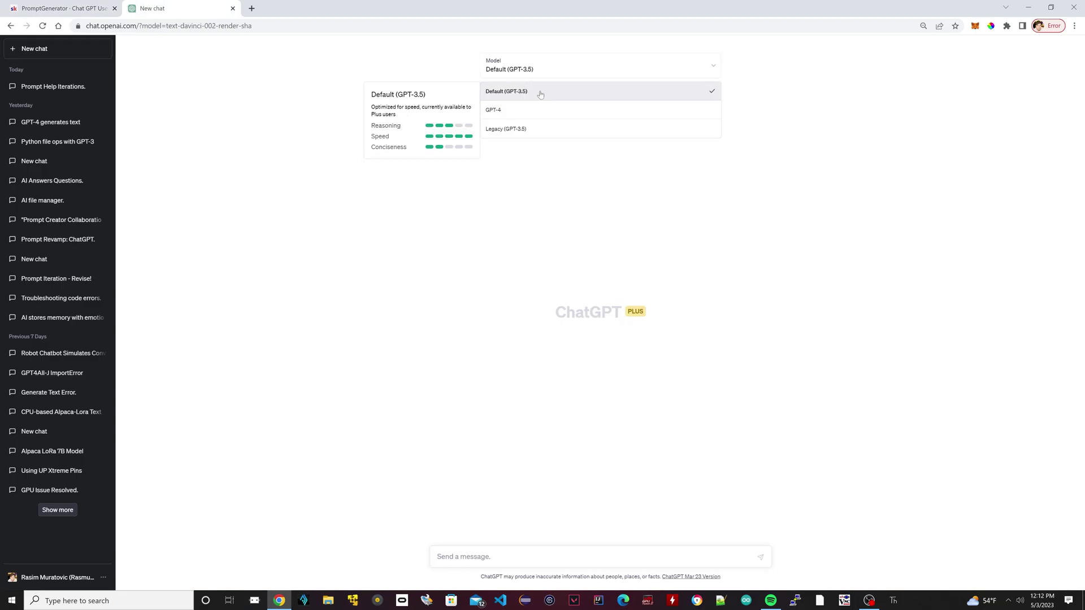
{"action": "left_click", "coordinate": [536, 96]}
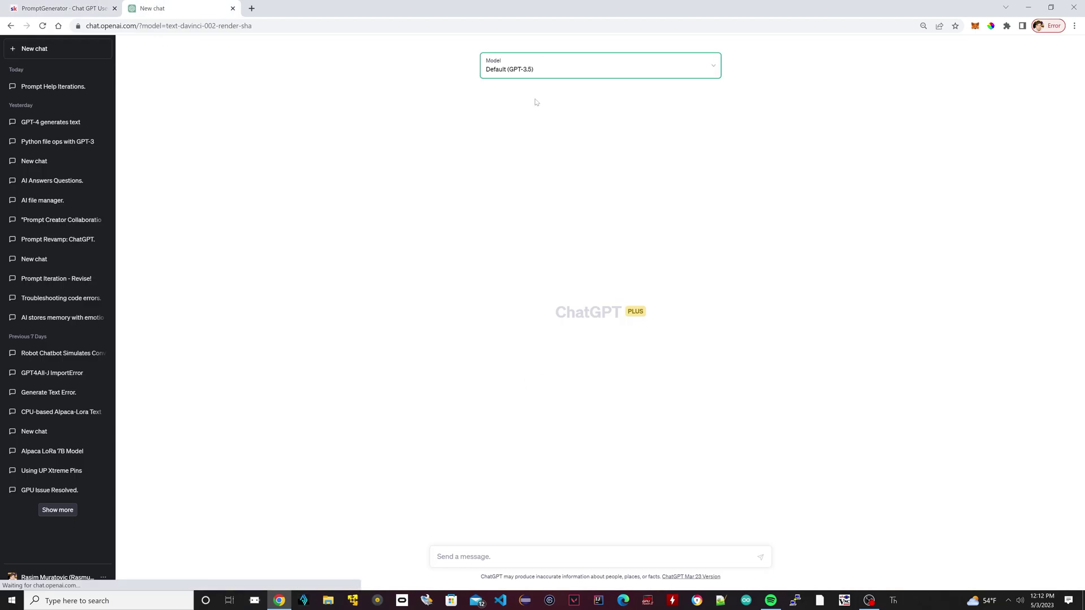
{"action": "left_click", "coordinate": [494, 565]}
{"action": "key", "text": "ctrl+v"}
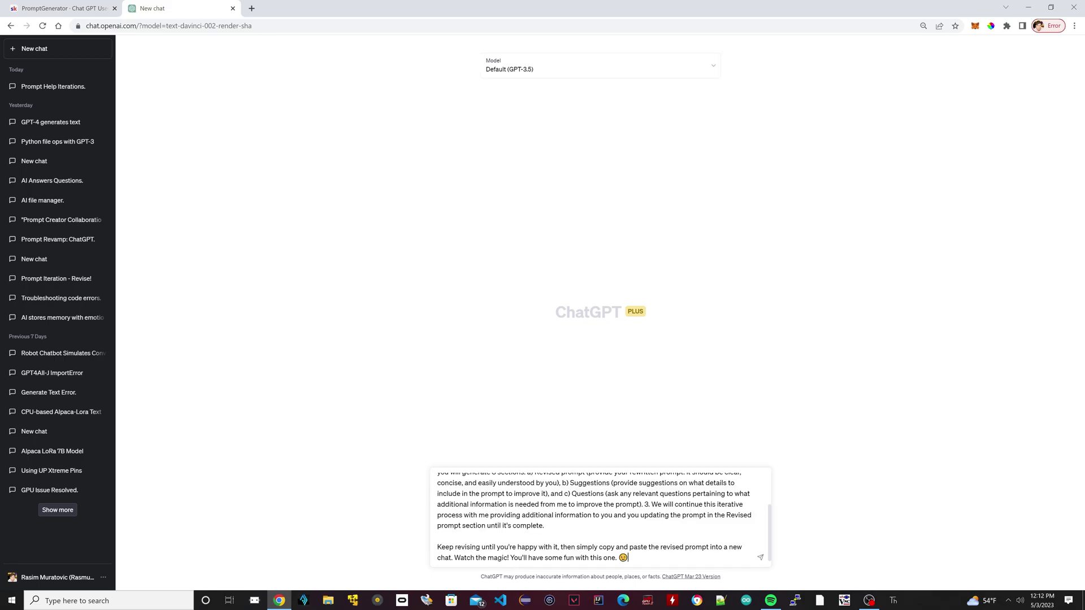
{"action": "key", "text": "Return"}
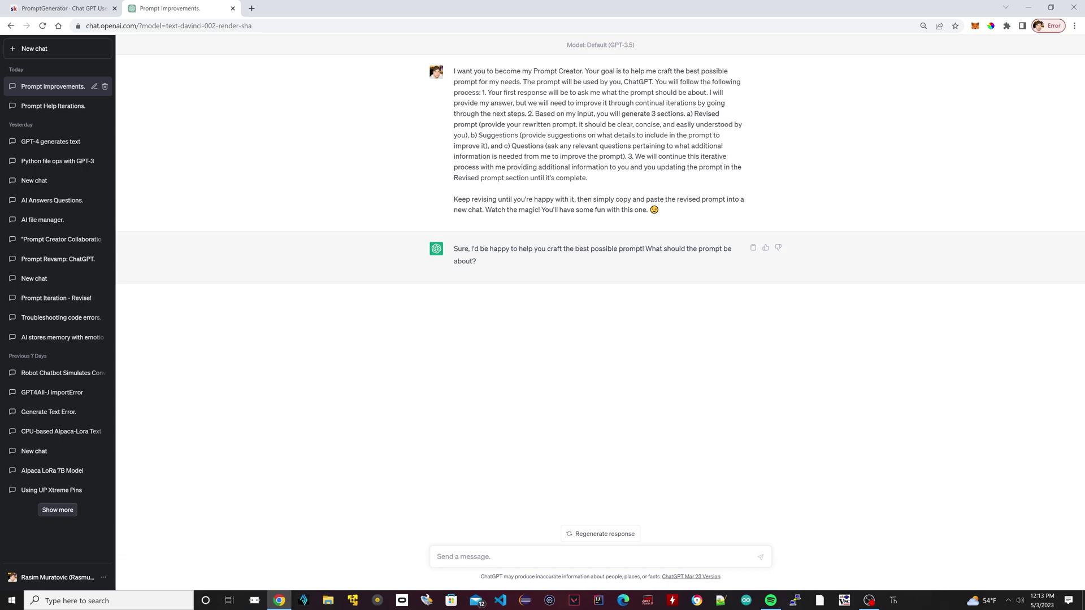
Step: Send 'write a shoert story about toe fungus' and review the revised prompt and three questions
{"action": "type", "text": "write a shoert story about toe fungus"}
{"action": "key", "text": "Return"}
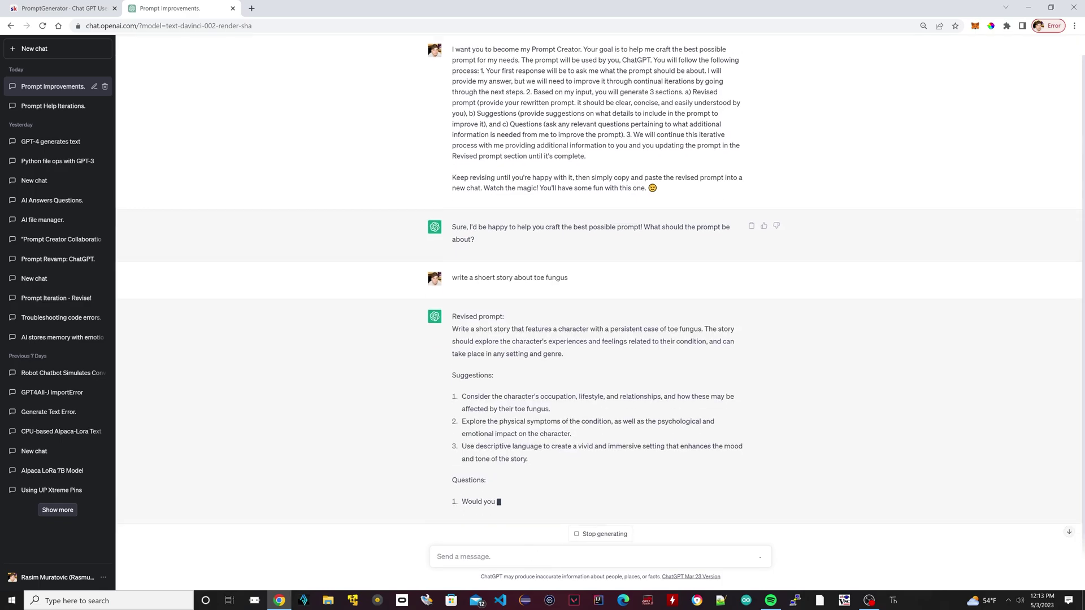
{"action": "left_click_drag", "start_coordinate": [562, 311], "coordinate": [453, 284]}
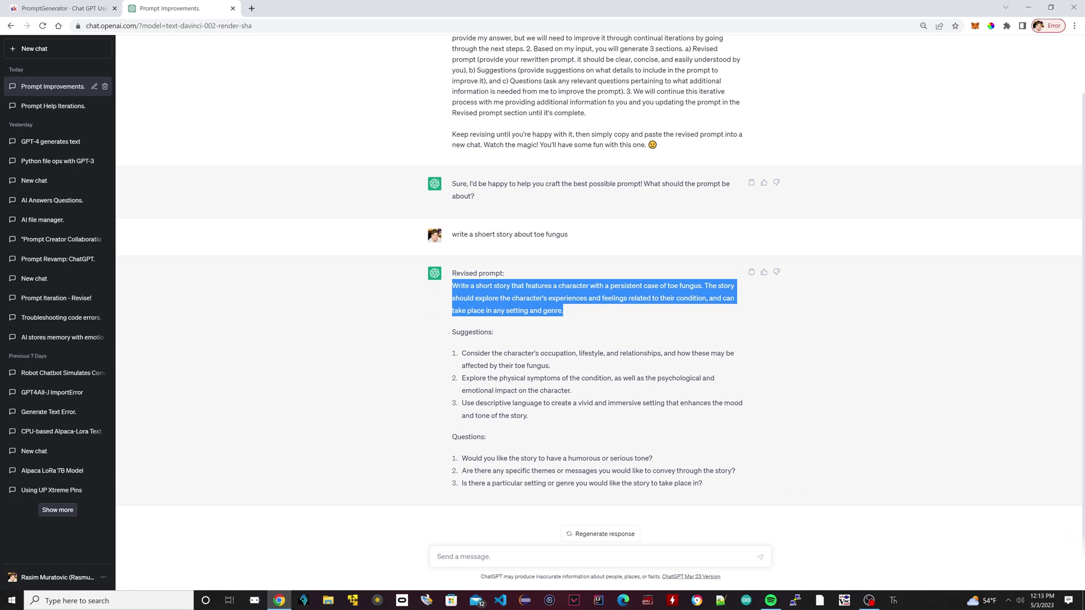
{"action": "left_click_drag", "start_coordinate": [728, 495], "coordinate": [704, 486]}
{"action": "left_click", "coordinate": [438, 556]}
{"action": "left_click", "coordinate": [666, 512]}
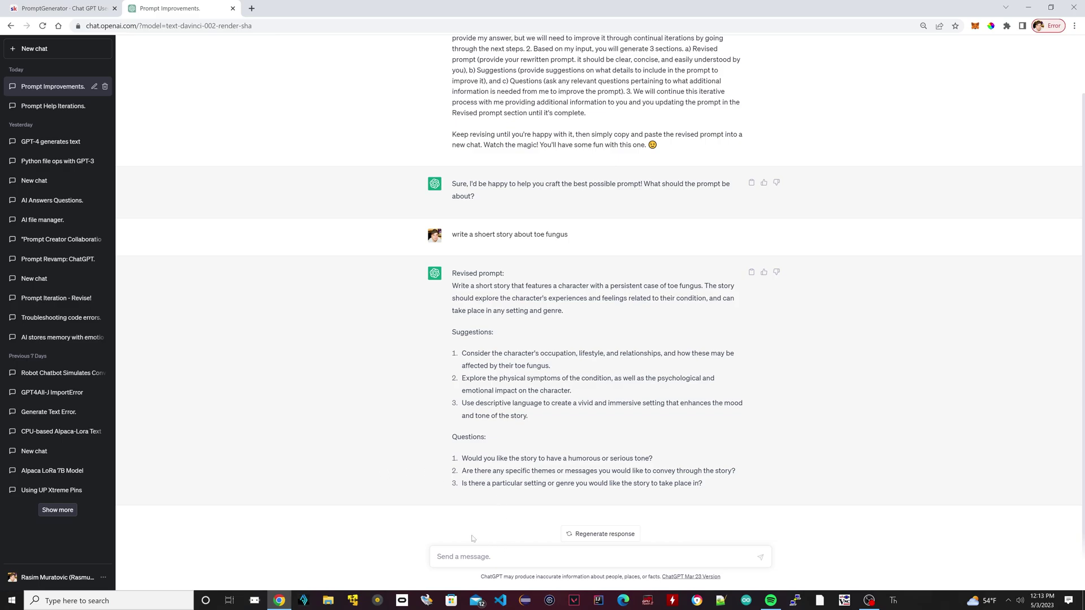
Step: Reply '1 humorous 2. no .3 in space' to answer the three questions
{"action": "type", "text": "1 humorous 2"}
{"action": "type", "text": "no .3"}
{"action": "type", "text": "n space"}
{"action": "key", "text": "Return"}
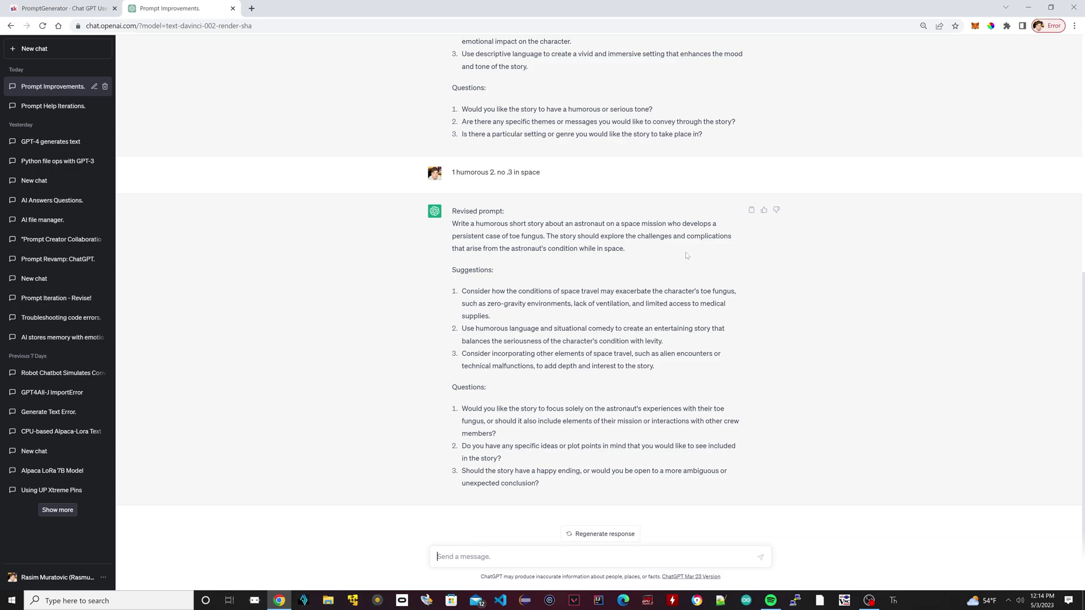
Step: Review the astronaut revised prompt and its three new follow-up questions
{"action": "left_click_drag", "start_coordinate": [496, 272], "coordinate": [445, 228]}
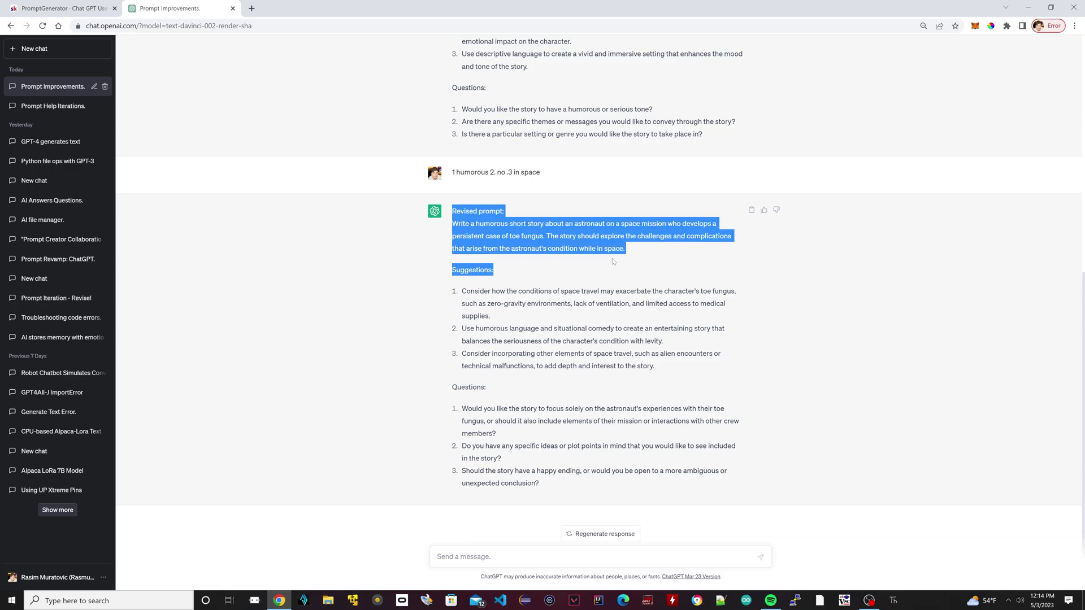
{"action": "left_click", "coordinate": [537, 271]}
{"action": "left_click_drag", "start_coordinate": [626, 249], "coordinate": [450, 229]}
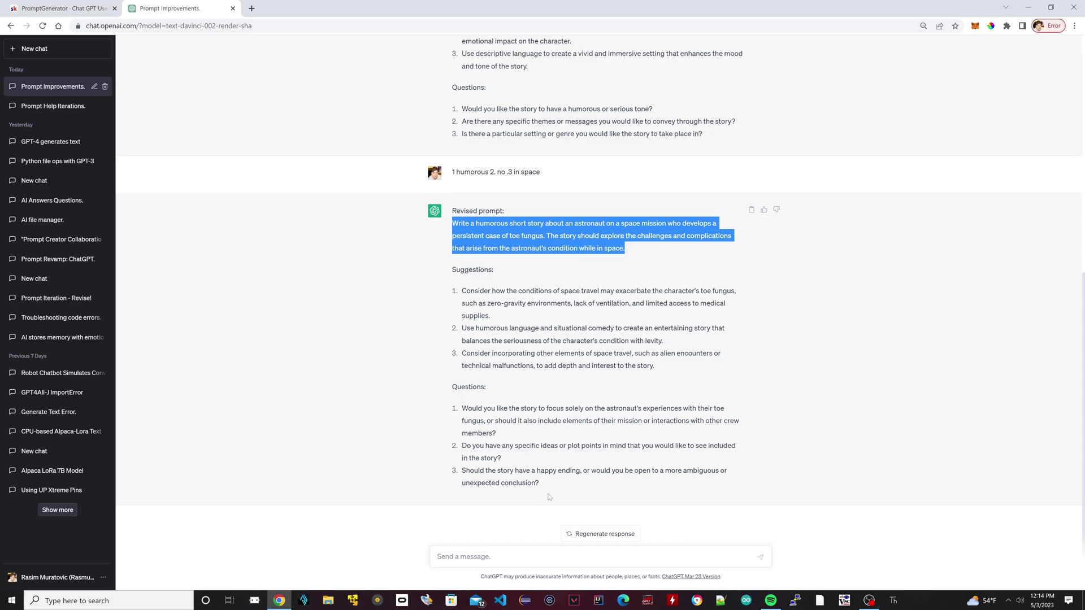
{"action": "left_click_drag", "start_coordinate": [542, 484], "coordinate": [459, 411]}
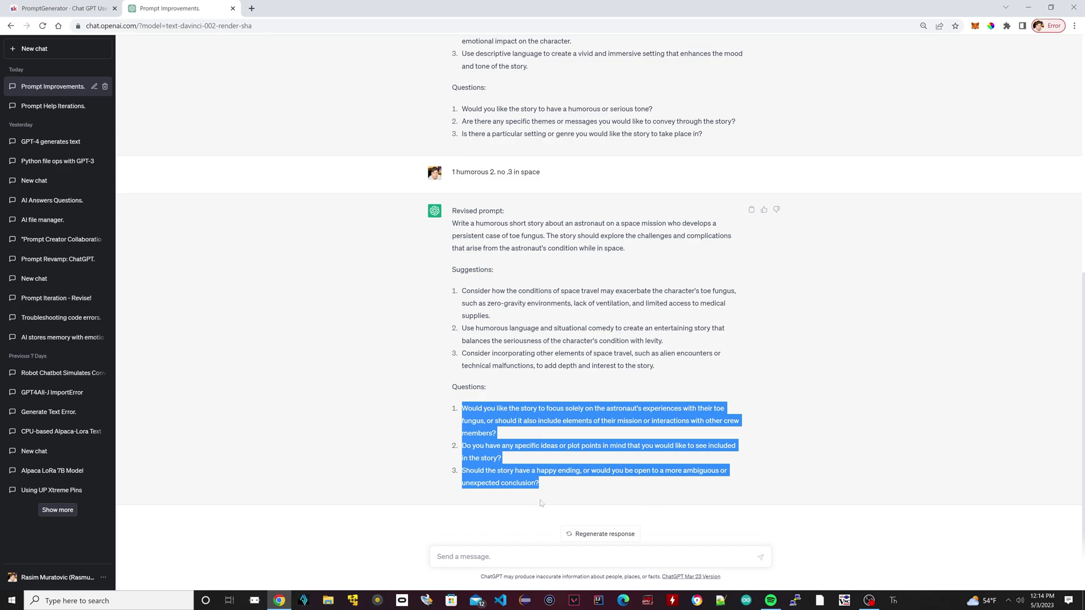
{"action": "left_click", "coordinate": [384, 385]}
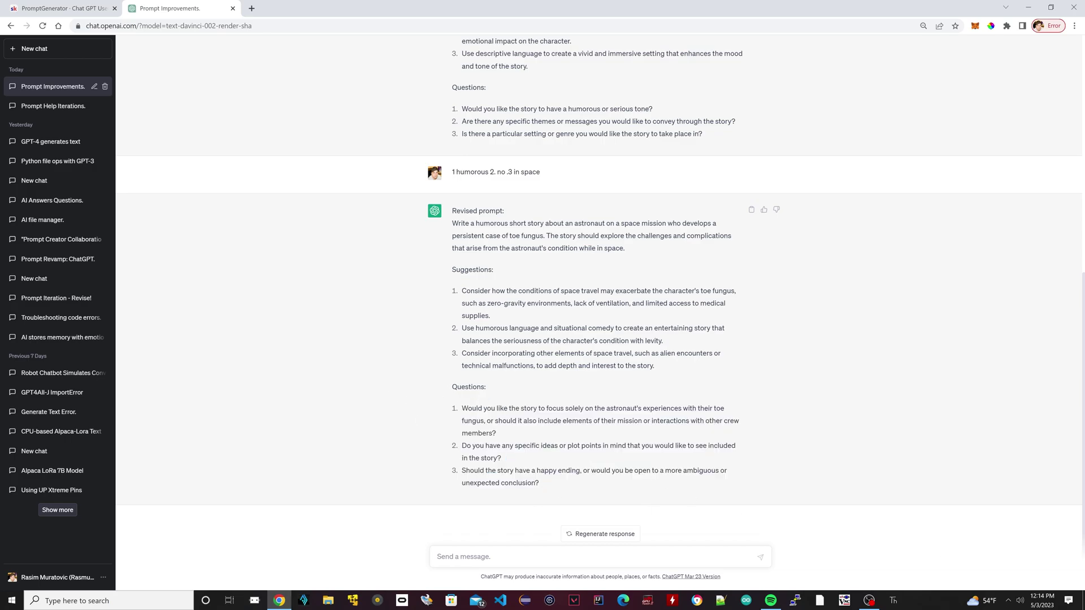
{"action": "left_click_drag", "start_coordinate": [541, 485], "coordinate": [459, 409]}
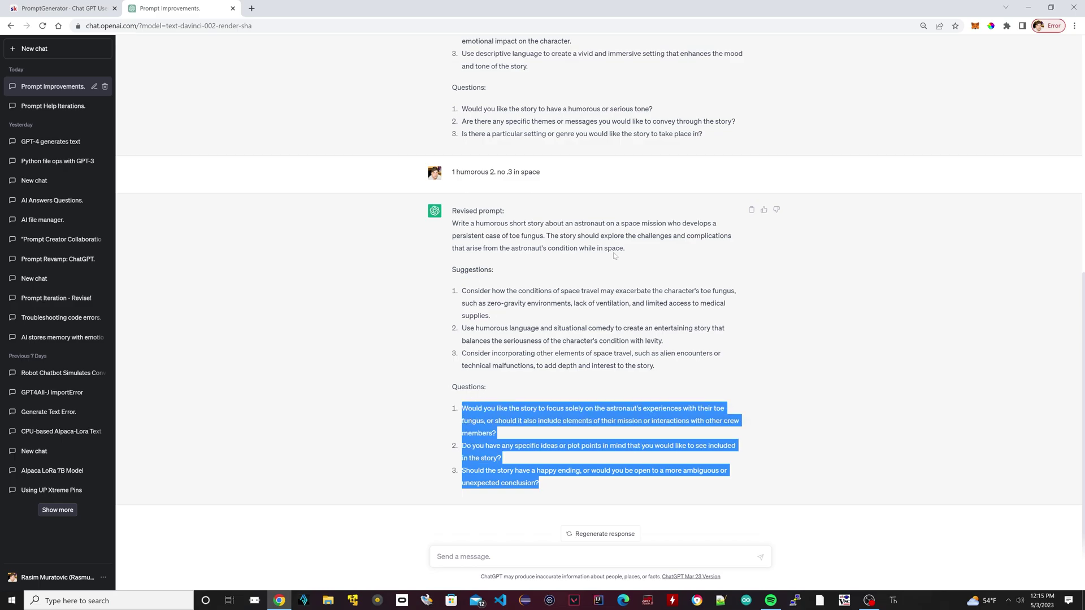
Step: Copy the astronaut revised prompt and paste it into the message box
{"action": "left_click_drag", "start_coordinate": [625, 250], "coordinate": [452, 223]}
{"action": "key", "text": "ctrl+c"}
{"action": "right_click", "coordinate": [468, 232]}
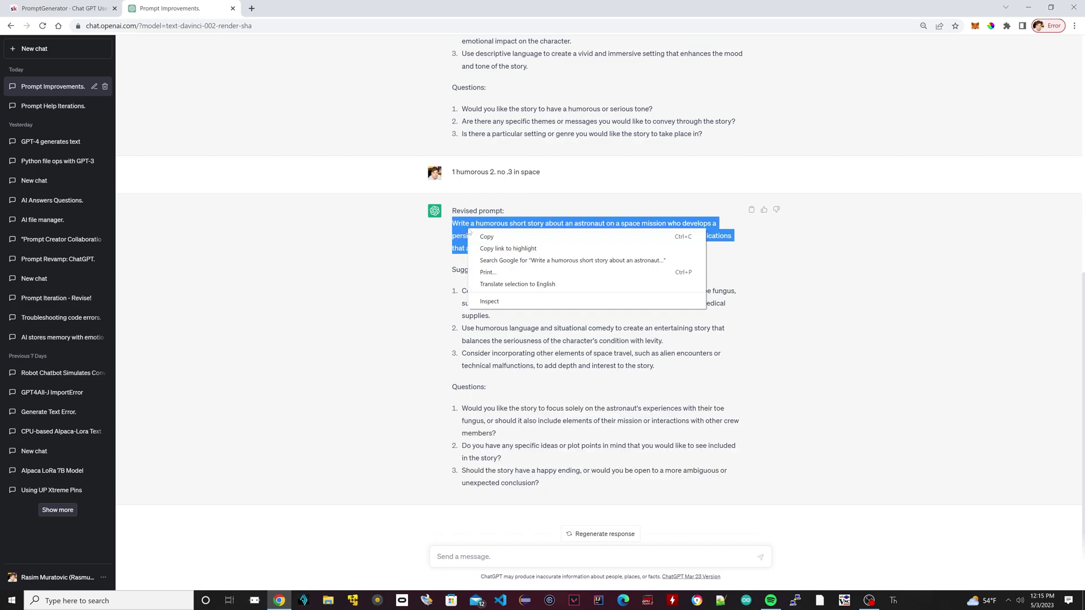
{"action": "left_click", "coordinate": [487, 237]}
{"action": "left_click", "coordinate": [563, 556]}
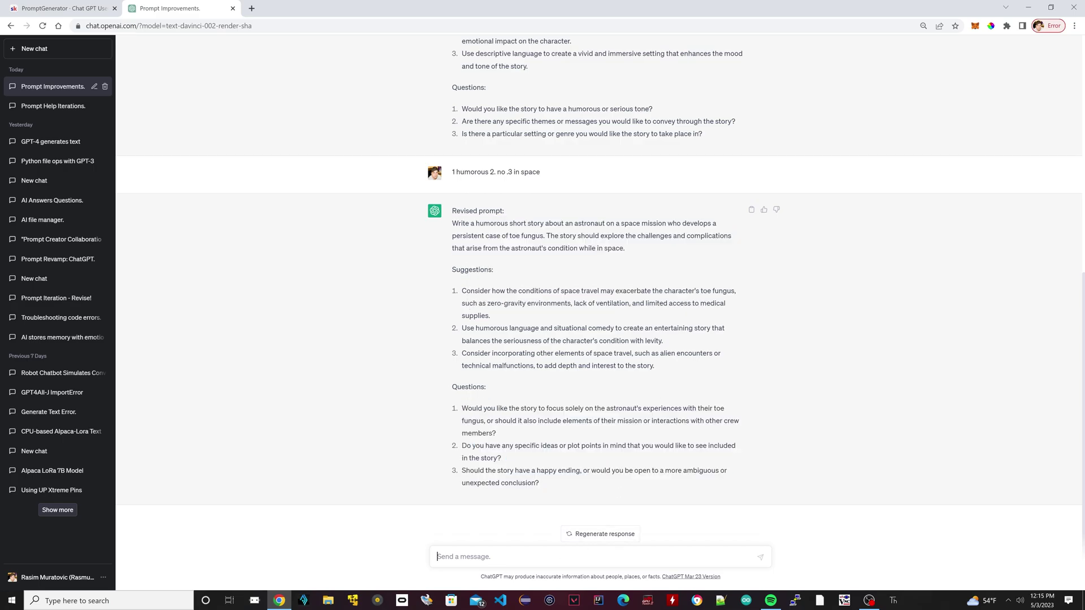
{"action": "key", "text": "ctrl+v"}
Step: Send the astronaut prompt and scroll through the Commander Jax toe-fungus story
{"action": "key", "text": "Return"}
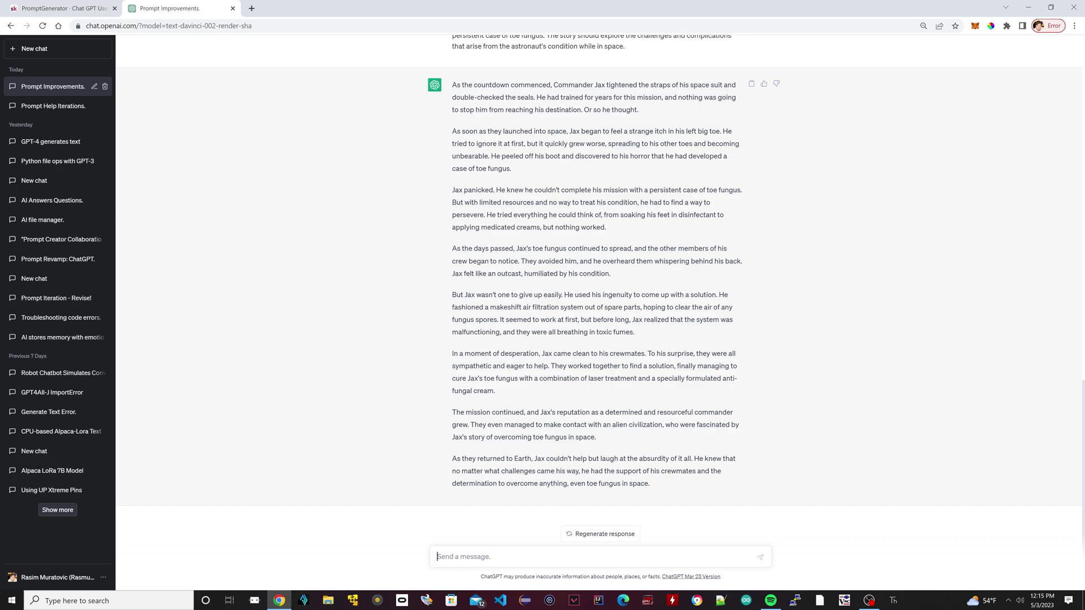
{"action": "scroll", "coordinate": [598, 244], "scroll_direction": "up", "scroll_amount": 4}
{"action": "scroll", "coordinate": [477, 261], "scroll_direction": "down", "scroll_amount": 4}
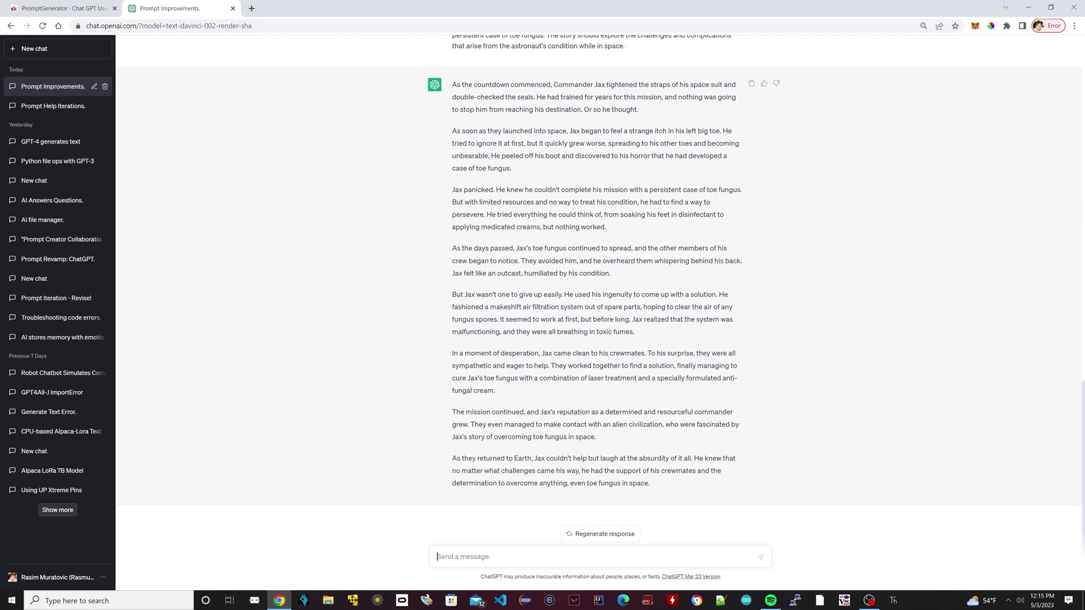